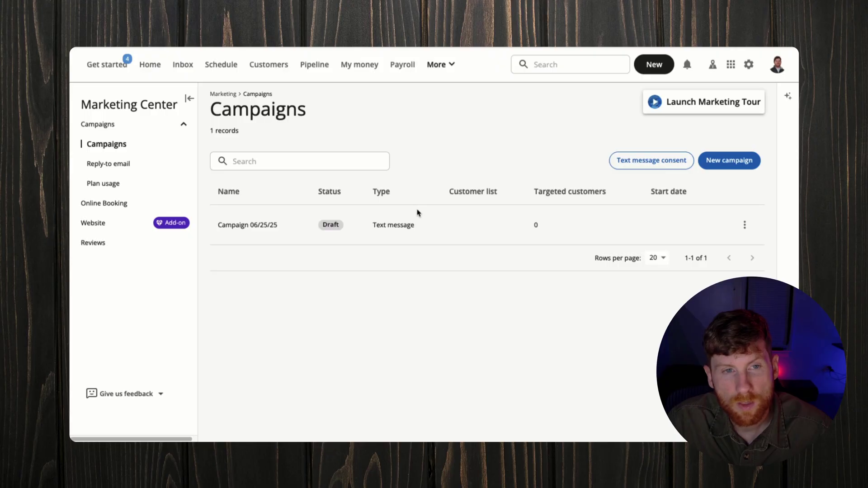
Create a new campaign and choose the Text message one-time type.
{"action": "left_click", "coordinate": [451, 67]}
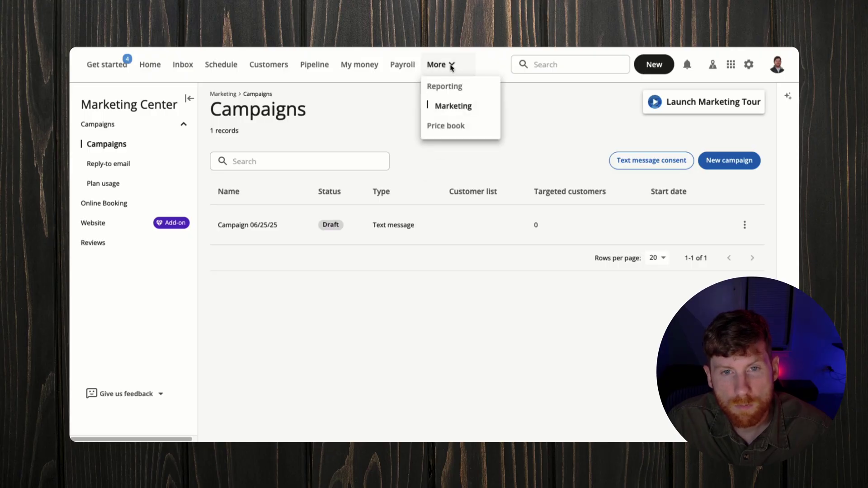
{"action": "left_click", "coordinate": [472, 74]}
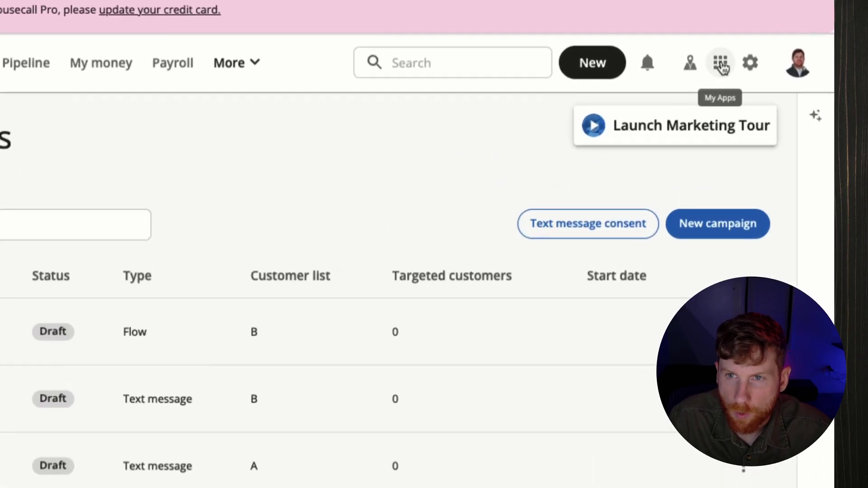
{"action": "left_click", "coordinate": [695, 113]}
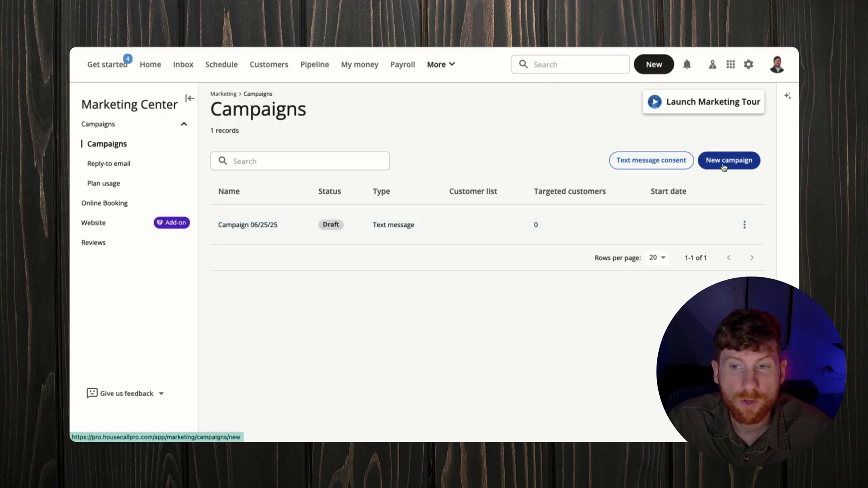
{"action": "left_click", "coordinate": [726, 159]}
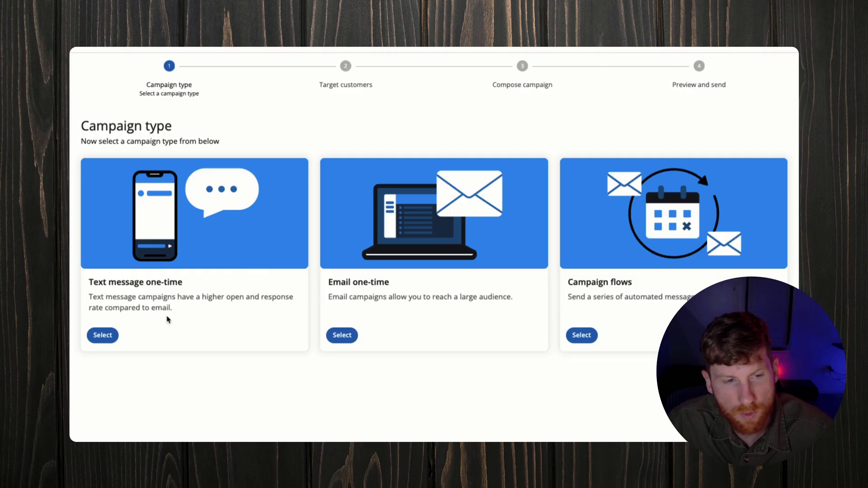
{"action": "left_click", "coordinate": [103, 338]}
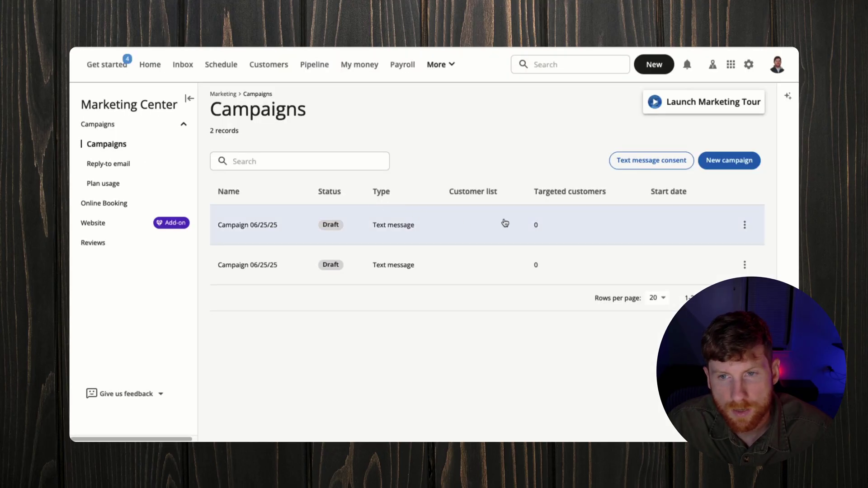
Review the text message consent customer selection and confirmation, leaving without confirming consent.
{"action": "left_click", "coordinate": [650, 165]}
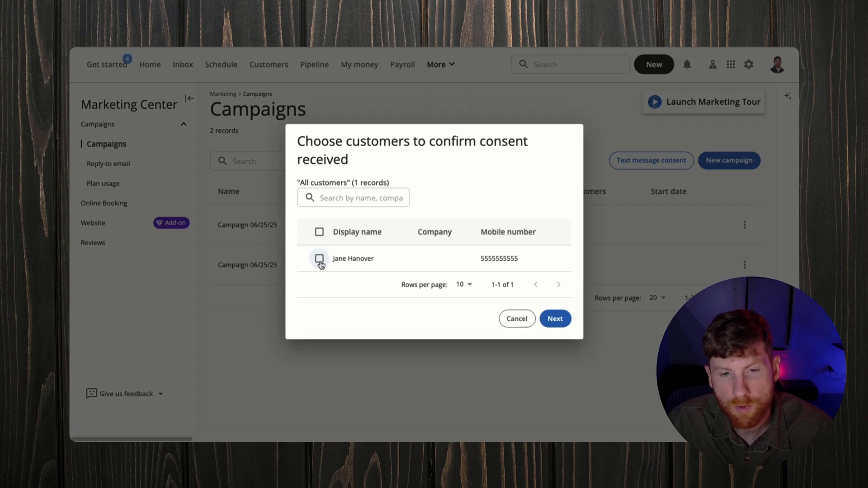
{"action": "left_click", "coordinate": [549, 317]}
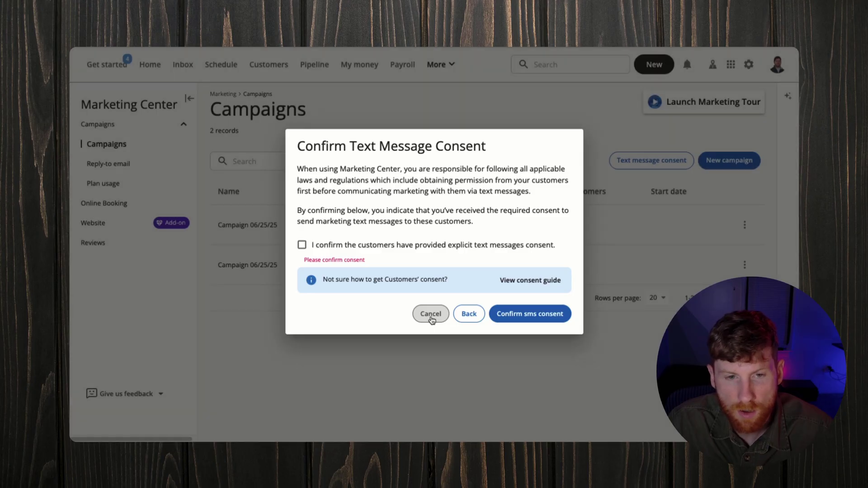
{"action": "left_click", "coordinate": [431, 319]}
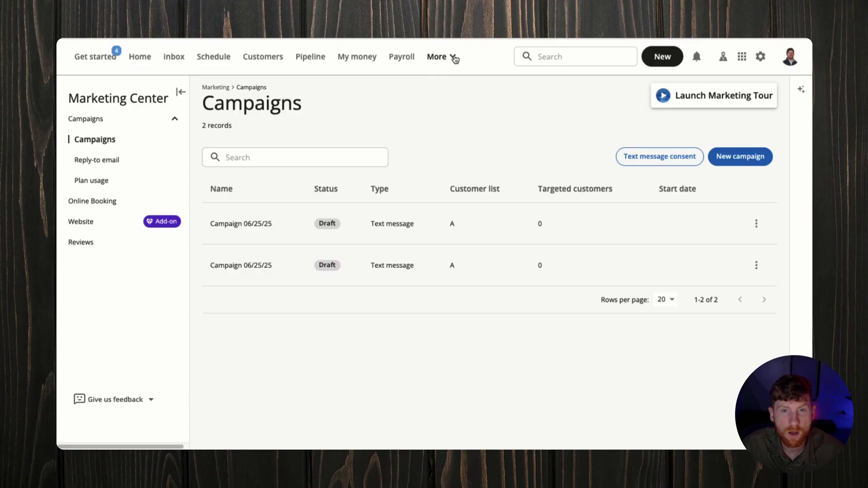
Search for the existing customer by first name and look through their profile.
{"action": "left_click", "coordinate": [559, 55]}
{"action": "type", "text": "jane"}
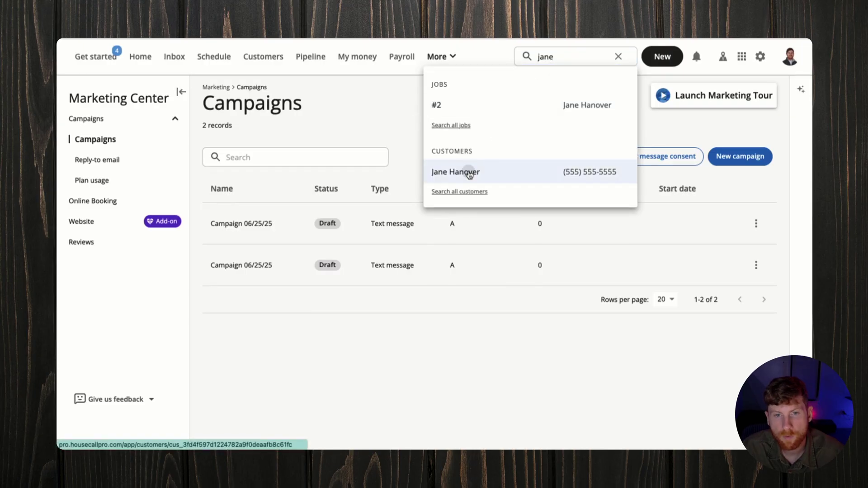
{"action": "left_click", "coordinate": [465, 171]}
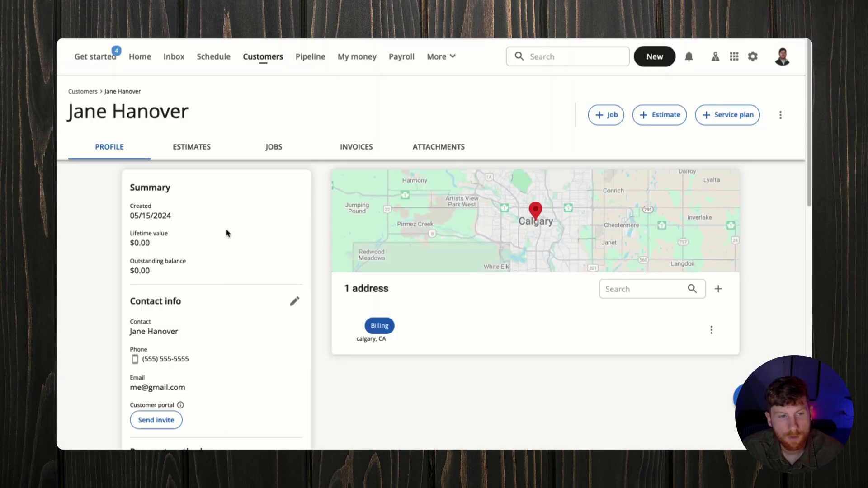
{"action": "scroll", "coordinate": [224, 249], "scroll_direction": "down", "scroll_amount": 5}
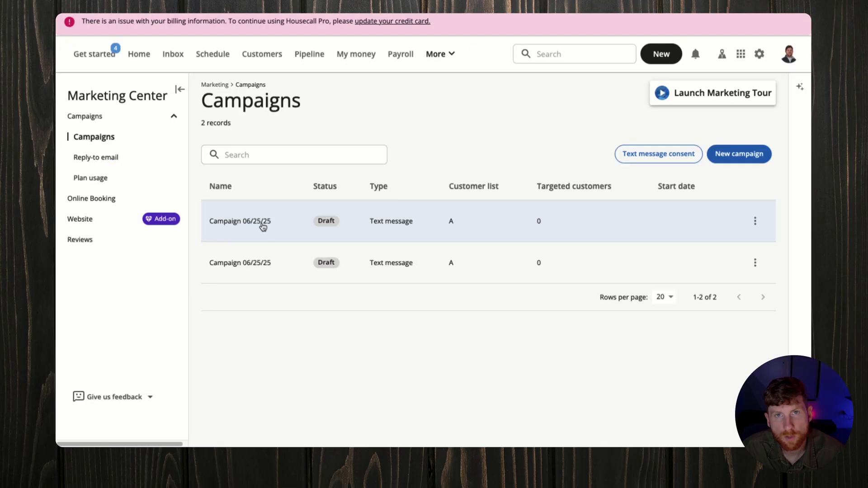
Open the first draft text message campaign in the list and start a new target customer list named B.
{"action": "left_click", "coordinate": [263, 224]}
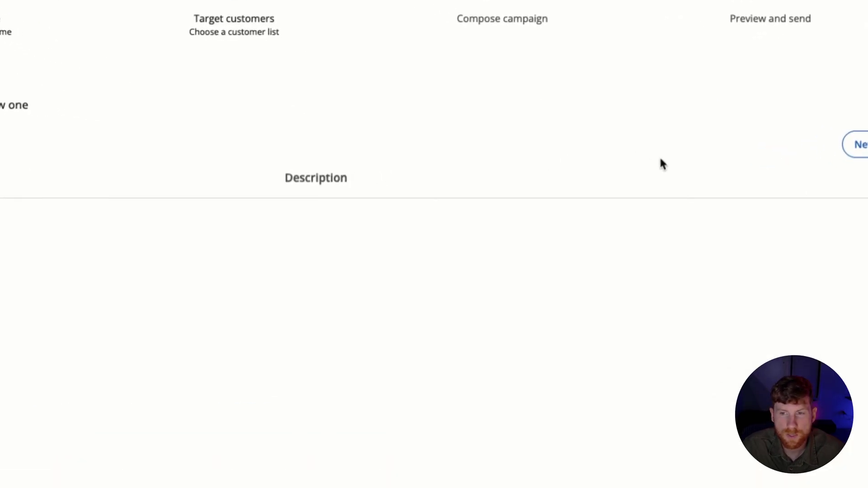
{"action": "left_click", "coordinate": [759, 144]}
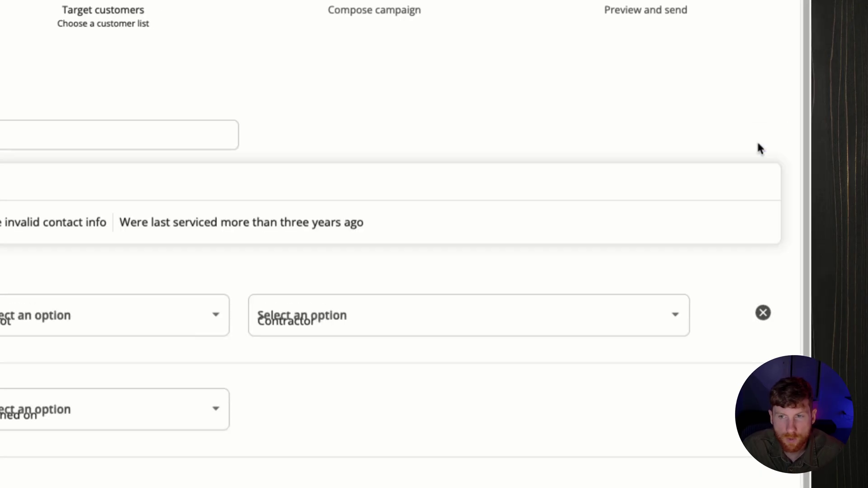
{"action": "left_click", "coordinate": [9, 138]}
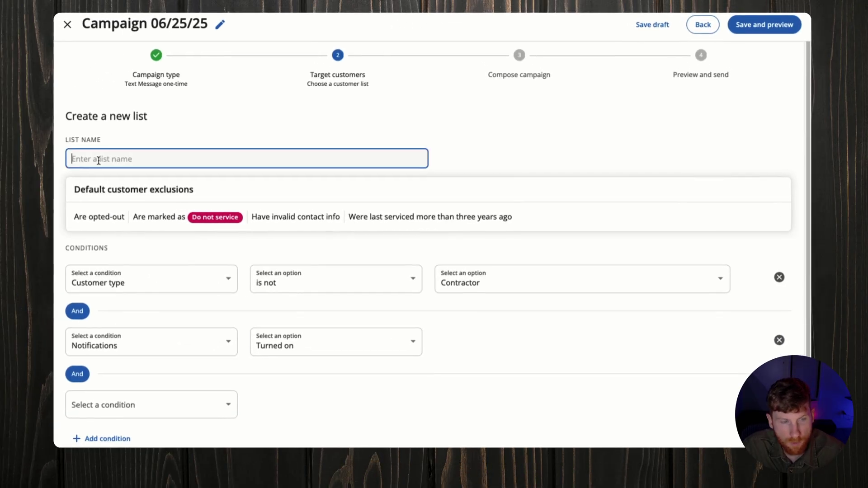
{"action": "type", "text": "B"}
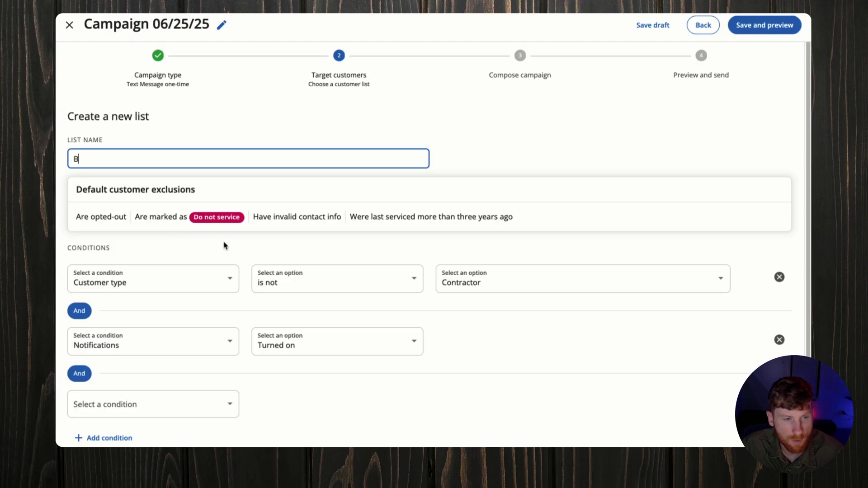
Change the Customer type condition of the list to Customer Tag is "new".
{"action": "scroll", "coordinate": [224, 245], "scroll_direction": "down", "scroll_amount": 1}
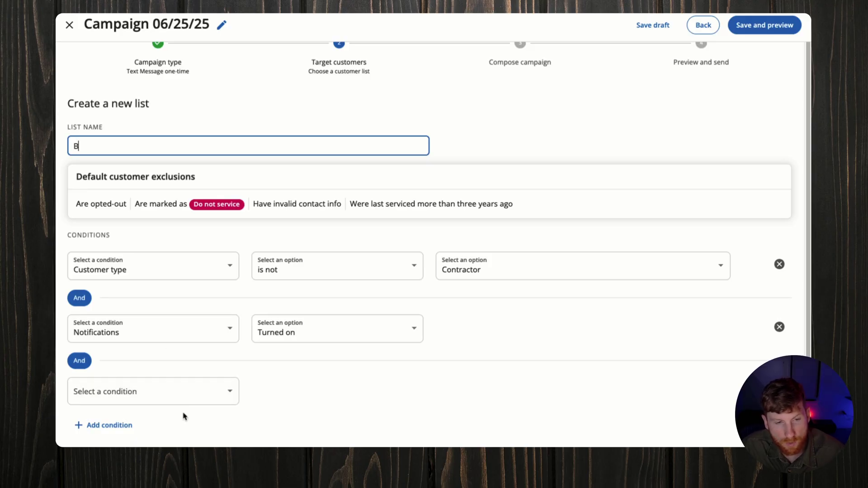
{"action": "left_click", "coordinate": [230, 270]}
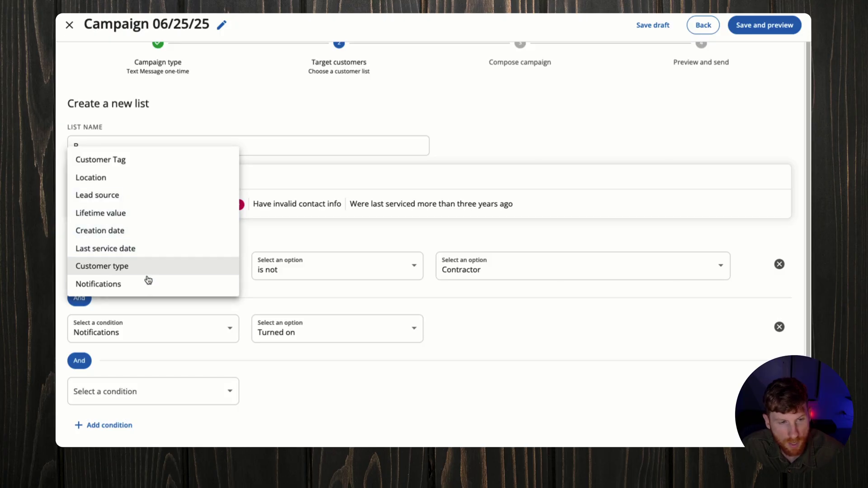
{"action": "left_click", "coordinate": [143, 166]}
{"action": "left_click", "coordinate": [291, 271]}
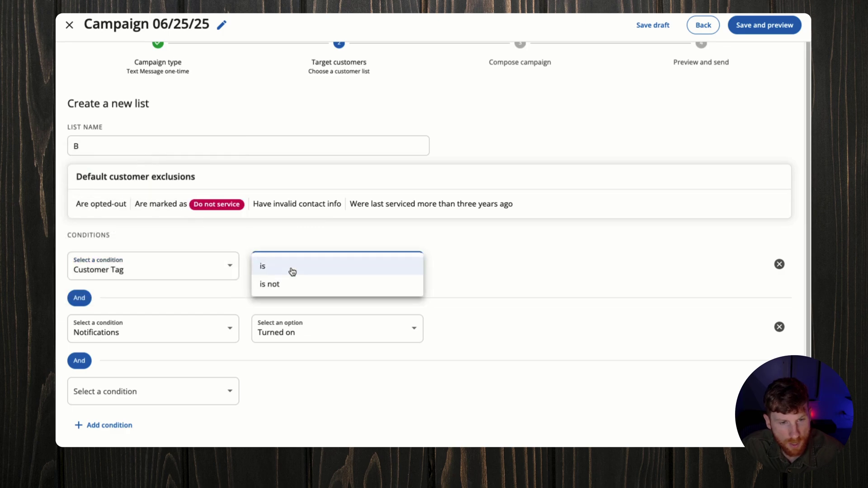
{"action": "left_click", "coordinate": [294, 267]}
{"action": "left_click", "coordinate": [452, 266]}
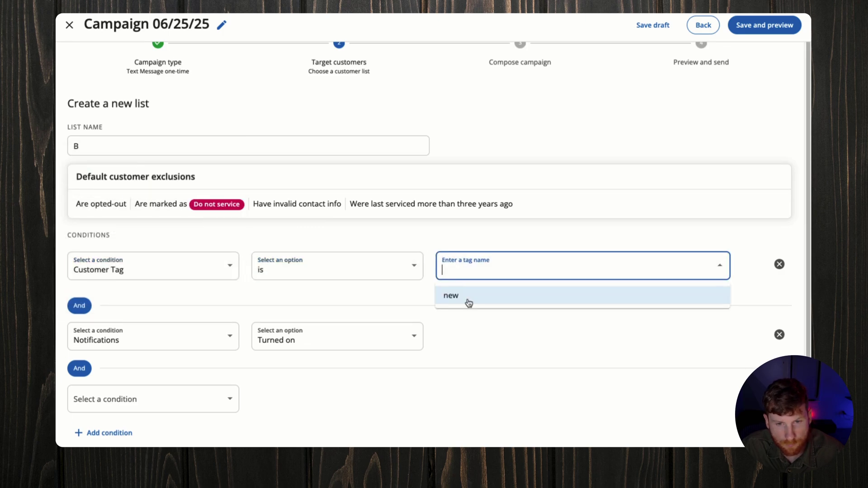
{"action": "left_click", "coordinate": [467, 302]}
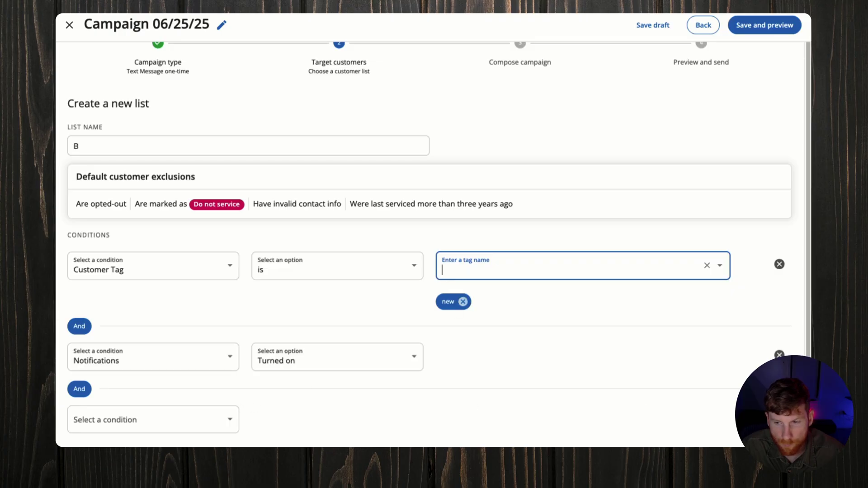
Remove the empty third condition and save list B, continuing to the campaign's compose stage.
{"action": "left_click", "coordinate": [780, 418]}
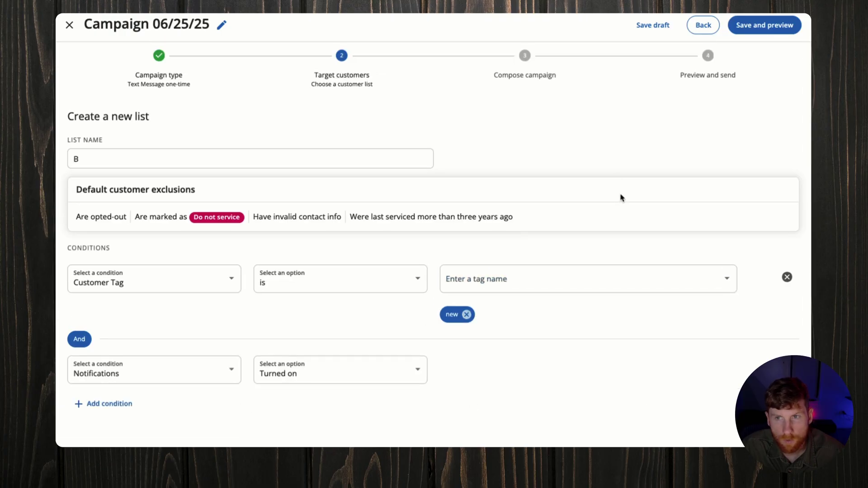
{"action": "left_click", "coordinate": [773, 27]}
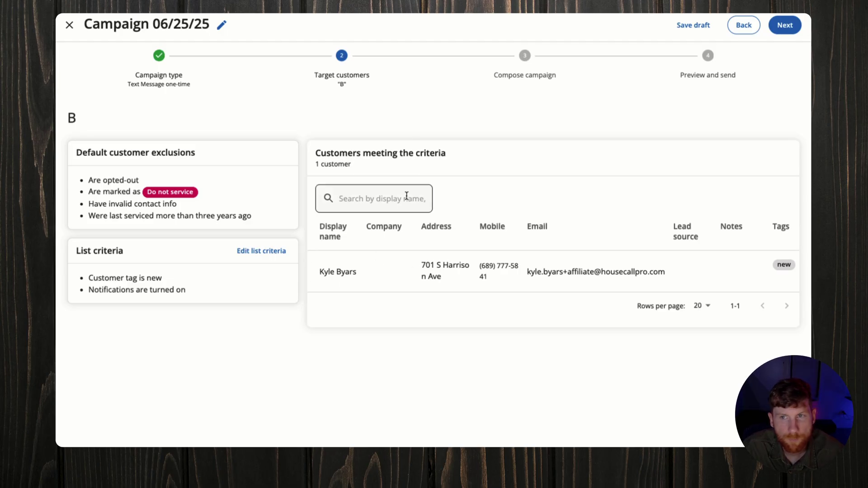
{"action": "left_click", "coordinate": [784, 26]}
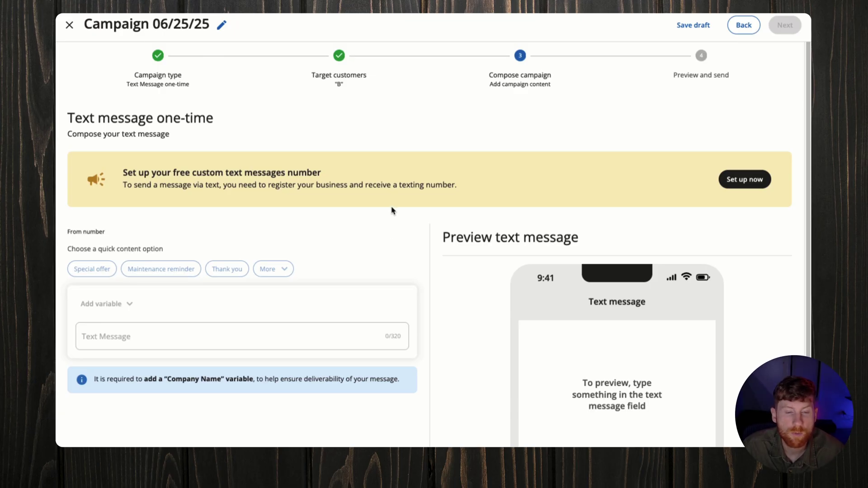
Examine the quick content options, message field and phone preview for composing the text message.
{"action": "scroll", "coordinate": [392, 210], "scroll_direction": "down", "scroll_amount": 1}
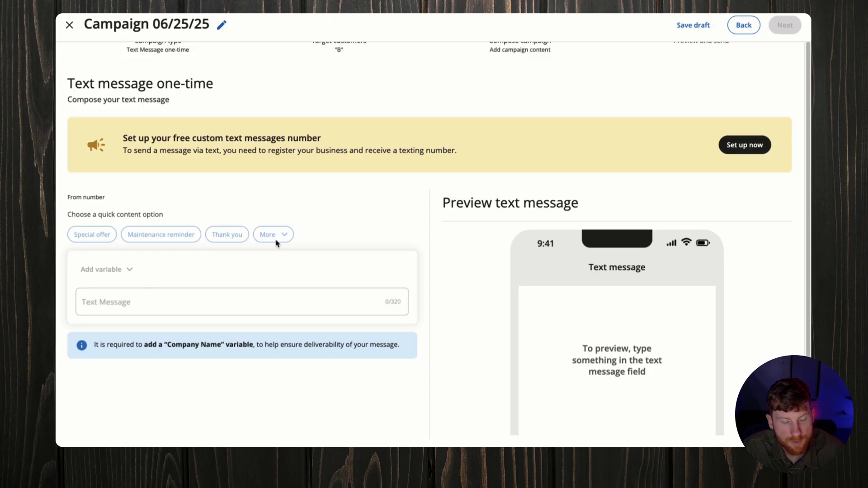
{"action": "scroll", "coordinate": [575, 296], "scroll_direction": "down", "scroll_amount": 1}
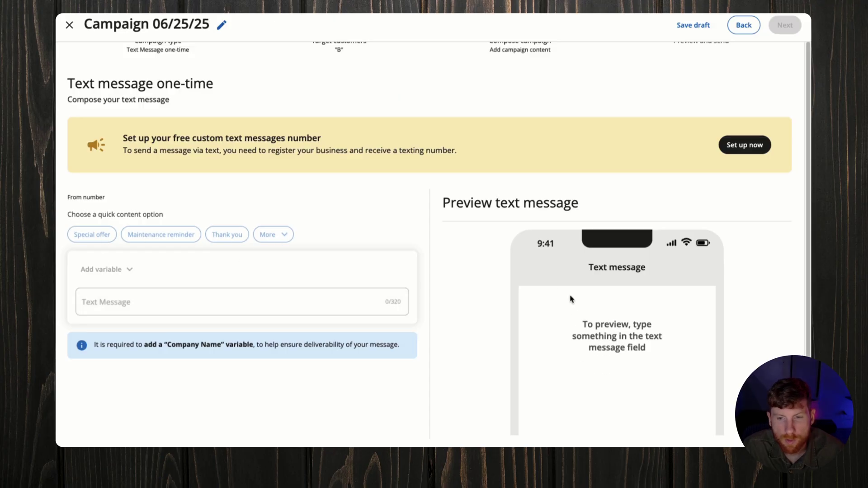
{"action": "scroll", "coordinate": [581, 186], "scroll_direction": "up", "scroll_amount": 1}
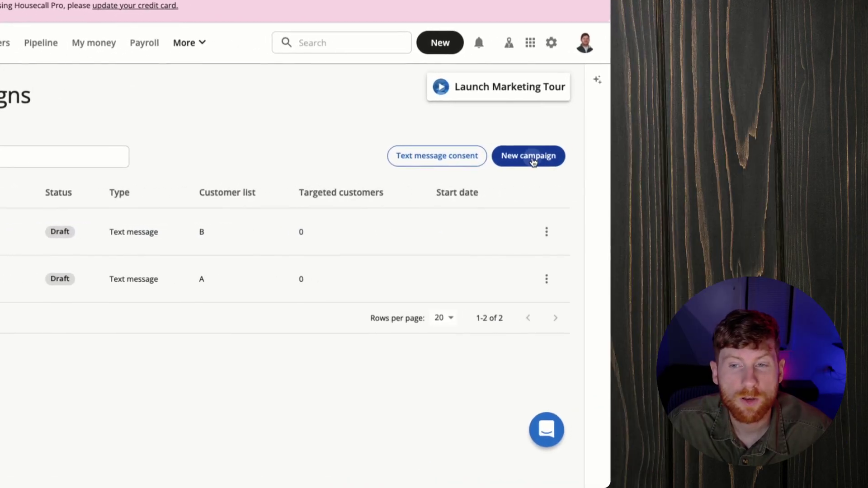
Create another campaign of the Campaign flows type and target customer list B.
{"action": "left_click", "coordinate": [533, 155]}
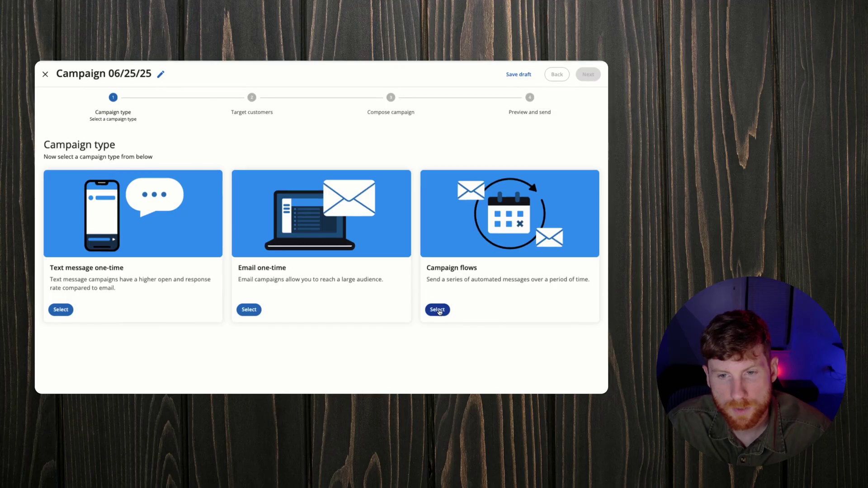
{"action": "left_click", "coordinate": [438, 310]}
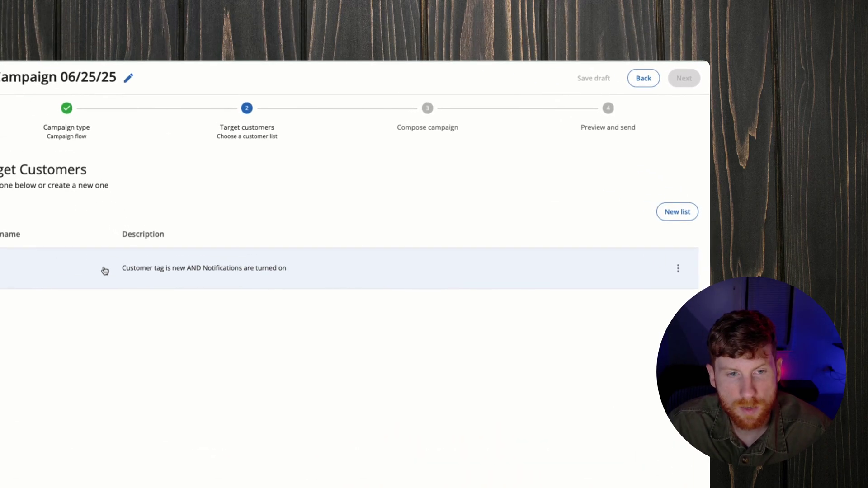
{"action": "left_click", "coordinate": [98, 267]}
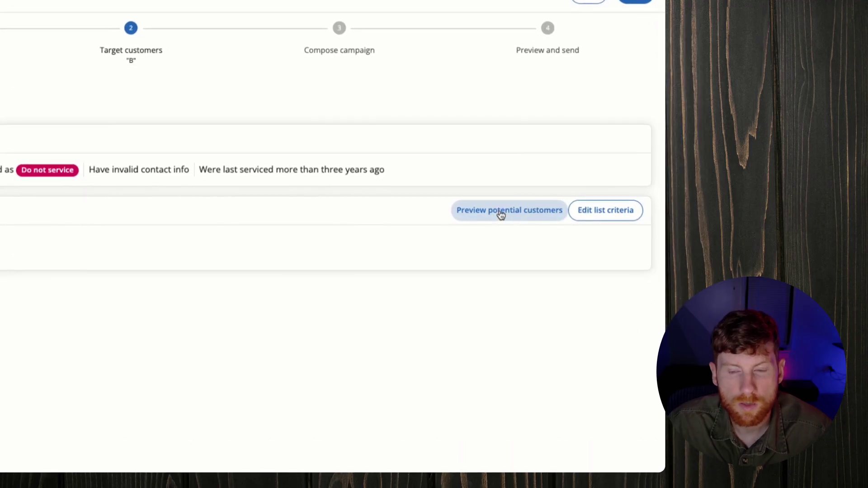
Preview the potential customers of list B and continue to composing the campaign flow.
{"action": "left_click", "coordinate": [500, 213]}
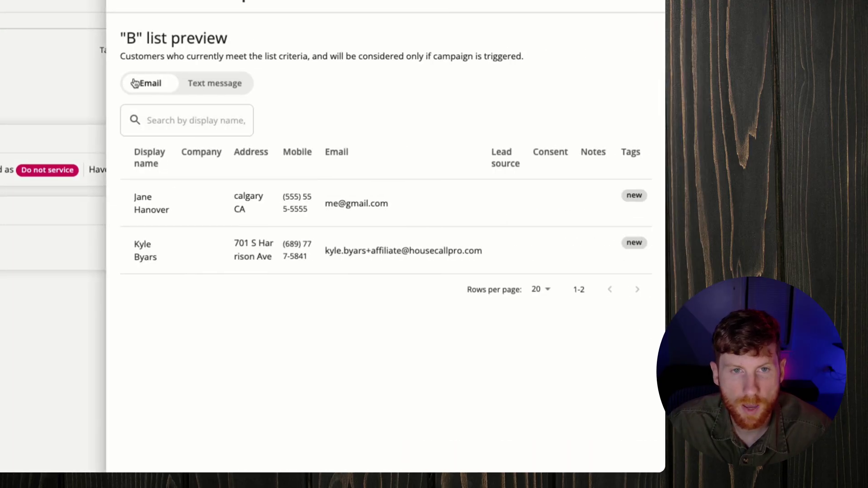
{"action": "left_click", "coordinate": [233, 66]}
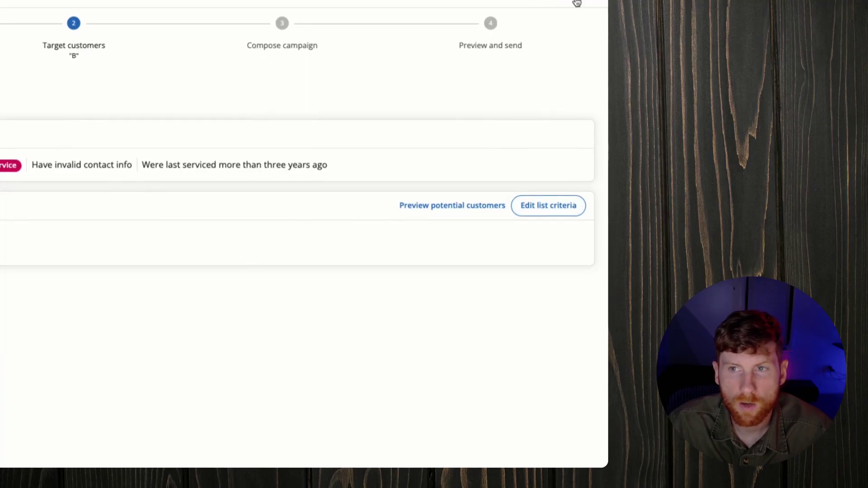
{"action": "left_click", "coordinate": [577, 4]}
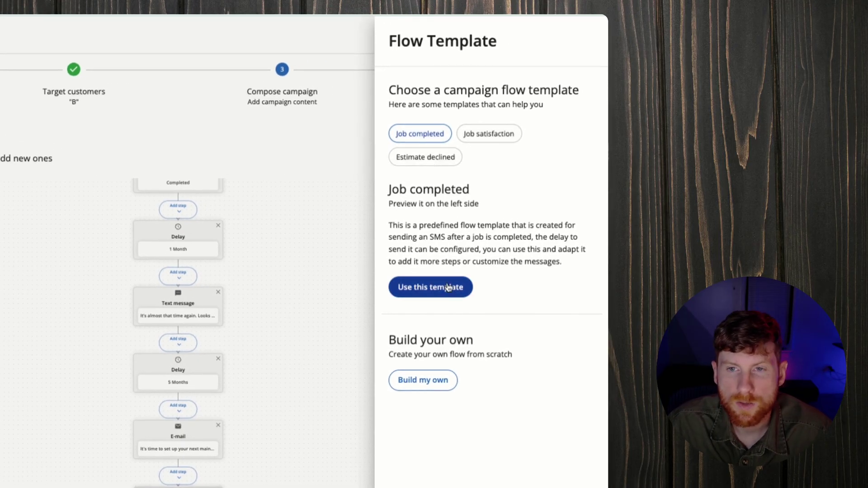
Apply the Job completed flow template and look over its steps in the campaign flow.
{"action": "left_click", "coordinate": [430, 288]}
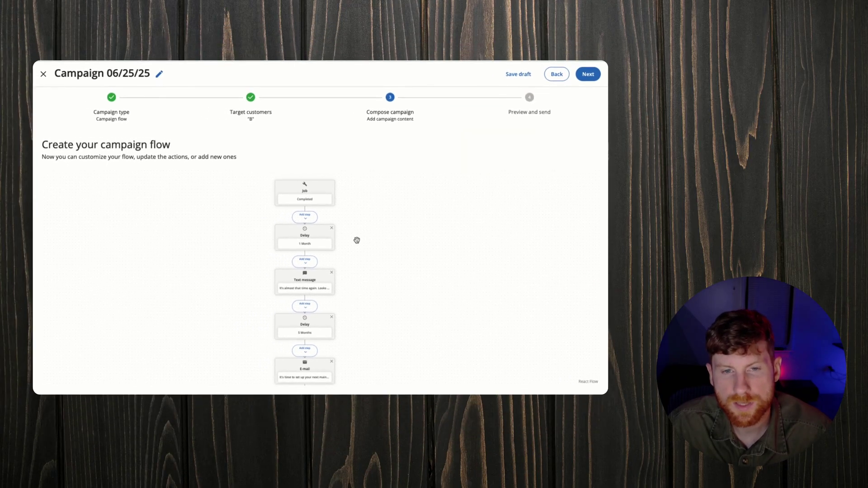
{"action": "left_click_drag", "start_coordinate": [341, 257], "coordinate": [344, 234]}
{"action": "left_click_drag", "start_coordinate": [353, 199], "coordinate": [348, 254]}
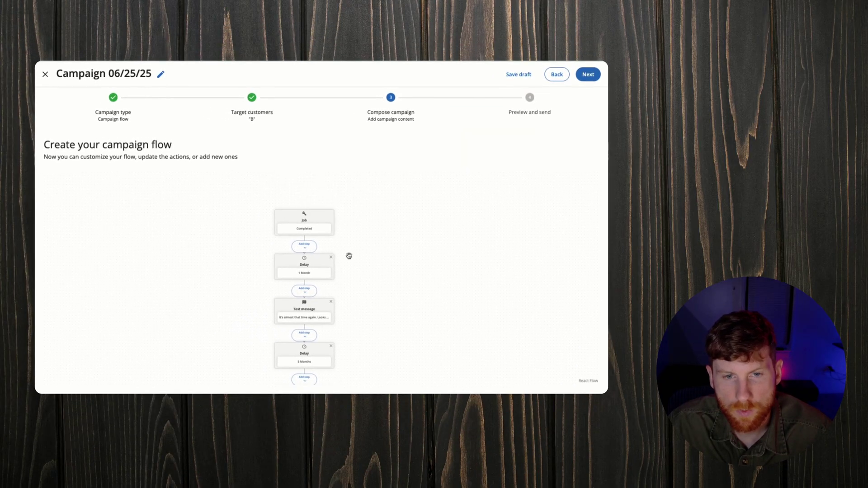
{"action": "scroll", "coordinate": [319, 216], "scroll_direction": "up", "scroll_amount": 5}
{"action": "scroll", "coordinate": [377, 236], "scroll_direction": "down", "scroll_amount": 5}
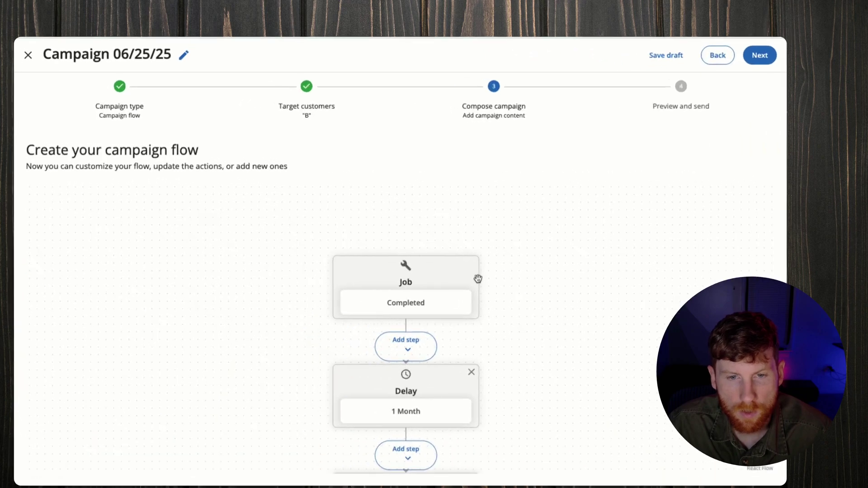
Examine the campaign flow from the completed job trigger through the delays, text message and e-mail down to the campaign end.
{"action": "scroll", "coordinate": [390, 247], "scroll_direction": "up", "scroll_amount": 3}
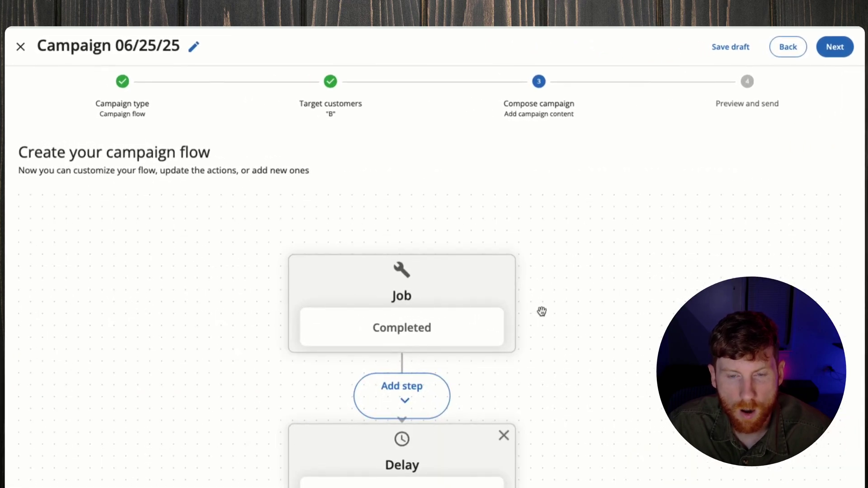
{"action": "left_click_drag", "start_coordinate": [542, 311], "coordinate": [529, 277]}
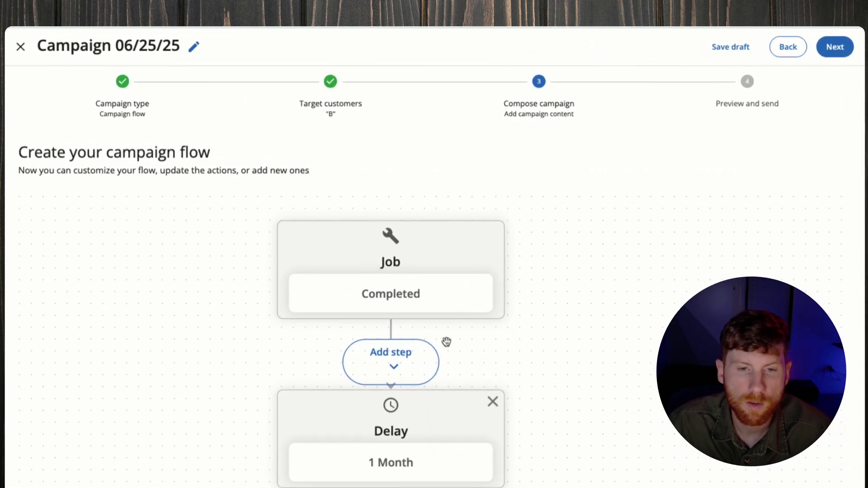
{"action": "left_click_drag", "start_coordinate": [523, 383], "coordinate": [504, 300]}
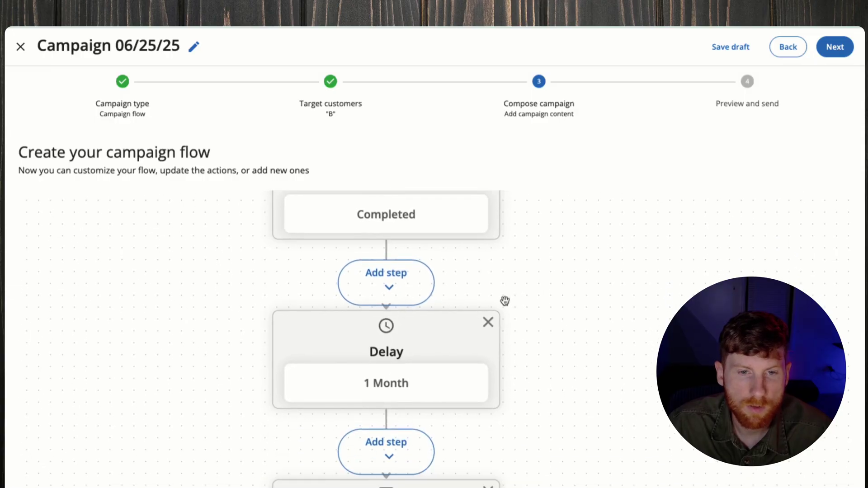
{"action": "left_click", "coordinate": [397, 294]}
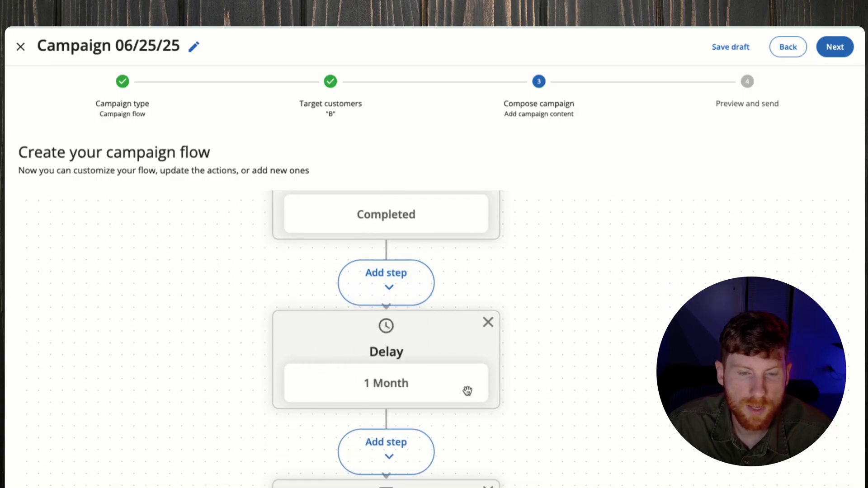
{"action": "left_click_drag", "start_coordinate": [536, 426], "coordinate": [529, 294]}
{"action": "left_click_drag", "start_coordinate": [552, 419], "coordinate": [551, 319]}
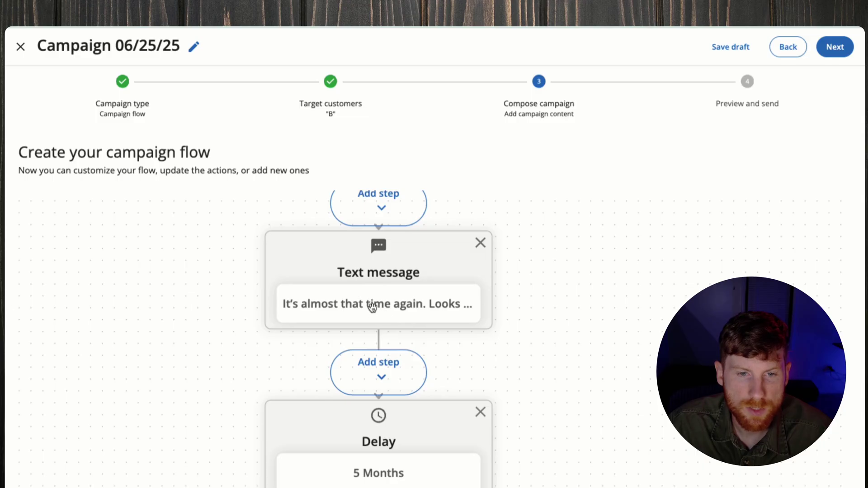
{"action": "left_click_drag", "start_coordinate": [537, 400], "coordinate": [508, 322]}
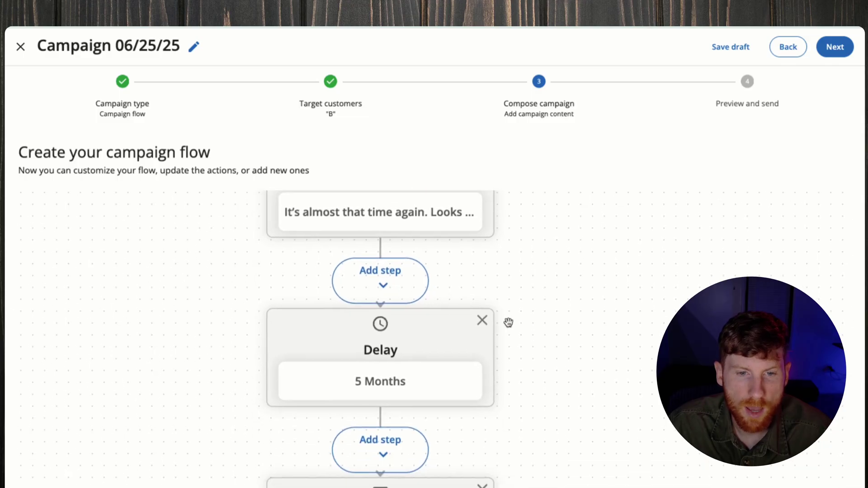
{"action": "left_click_drag", "start_coordinate": [520, 430], "coordinate": [510, 246]}
{"action": "left_click_drag", "start_coordinate": [521, 423], "coordinate": [537, 300]}
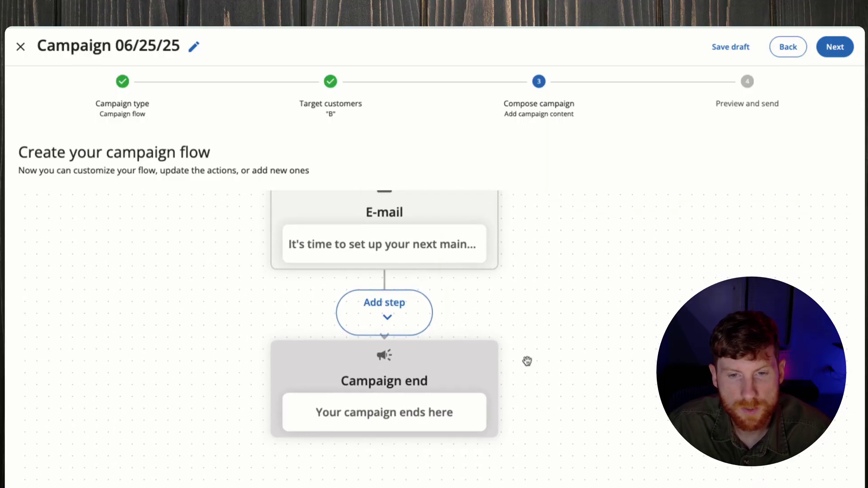
Review the flow back up from the e-mail step to the first delay, checking the order of delays and messages.
{"action": "scroll", "coordinate": [544, 341], "scroll_direction": "down", "scroll_amount": 3}
{"action": "left_click_drag", "start_coordinate": [565, 322], "coordinate": [538, 421]}
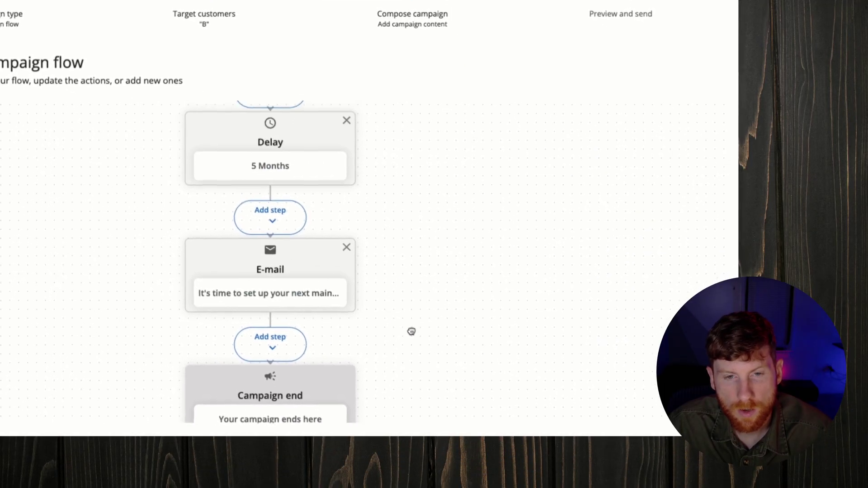
{"action": "left_click_drag", "start_coordinate": [411, 332], "coordinate": [398, 376]}
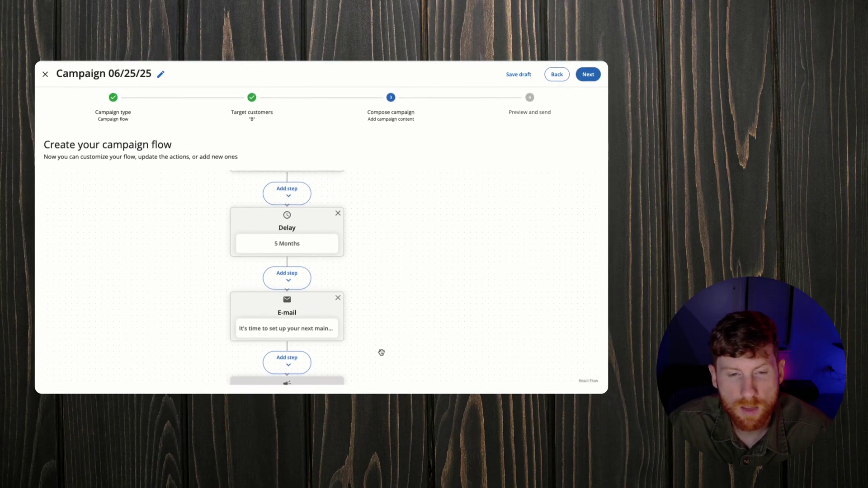
{"action": "scroll", "coordinate": [376, 243], "scroll_direction": "up", "scroll_amount": 4}
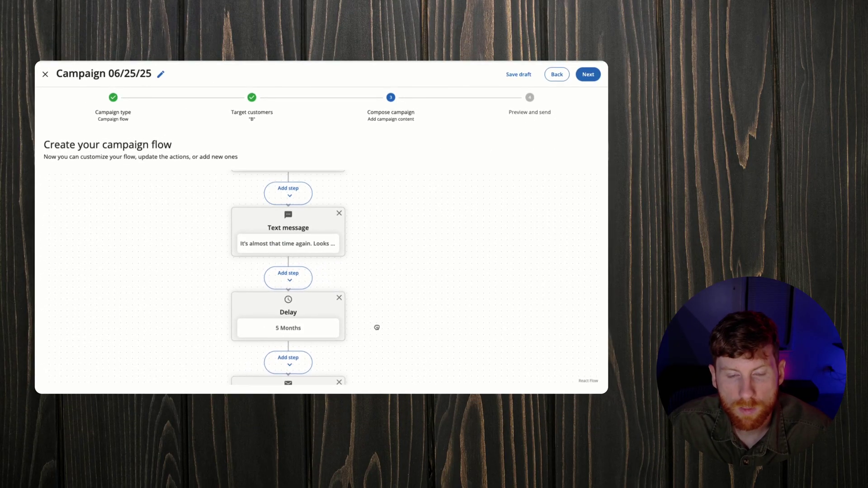
{"action": "left_click_drag", "start_coordinate": [377, 237], "coordinate": [376, 319]}
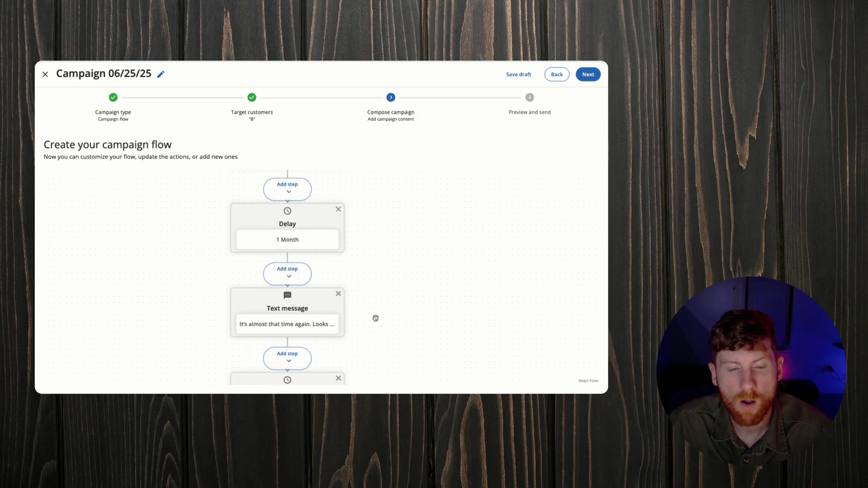
{"action": "scroll", "coordinate": [374, 316], "scroll_direction": "down", "scroll_amount": 9}
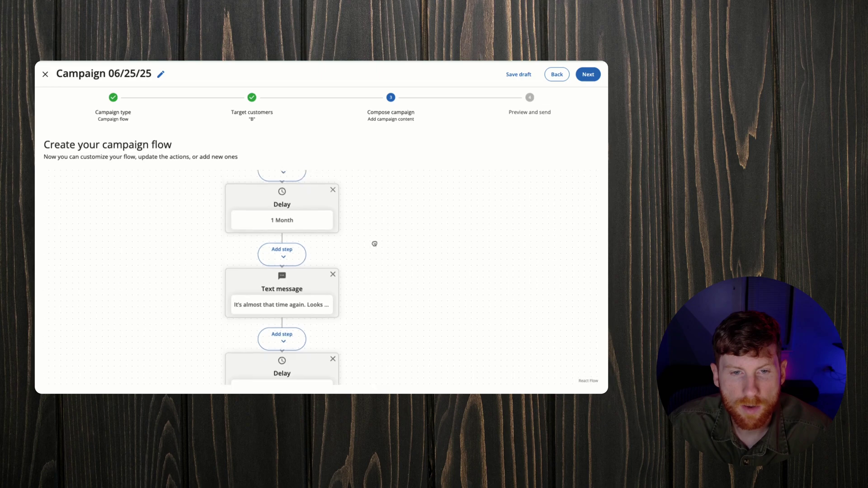
{"action": "left_click_drag", "start_coordinate": [378, 282], "coordinate": [379, 250]}
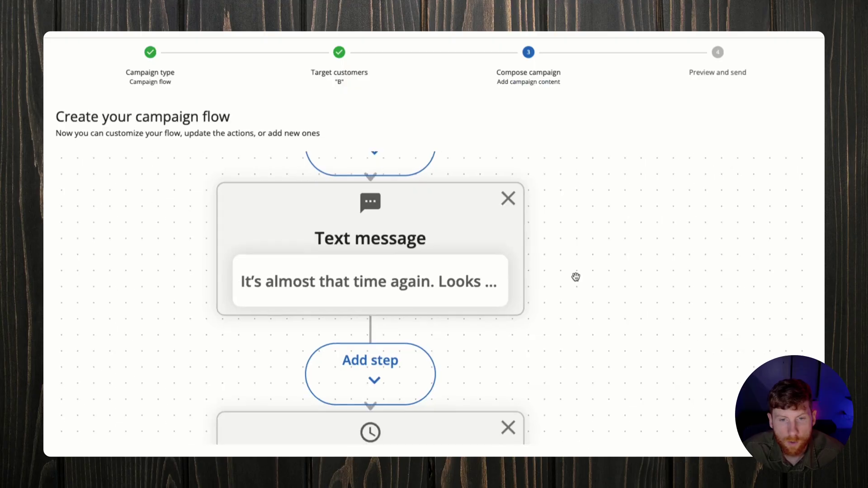
Open the flow's text message step and preview its maintenance reminder message.
{"action": "scroll", "coordinate": [434, 253], "scroll_direction": "down", "scroll_amount": 5}
{"action": "left_click_drag", "start_coordinate": [602, 257], "coordinate": [535, 265]}
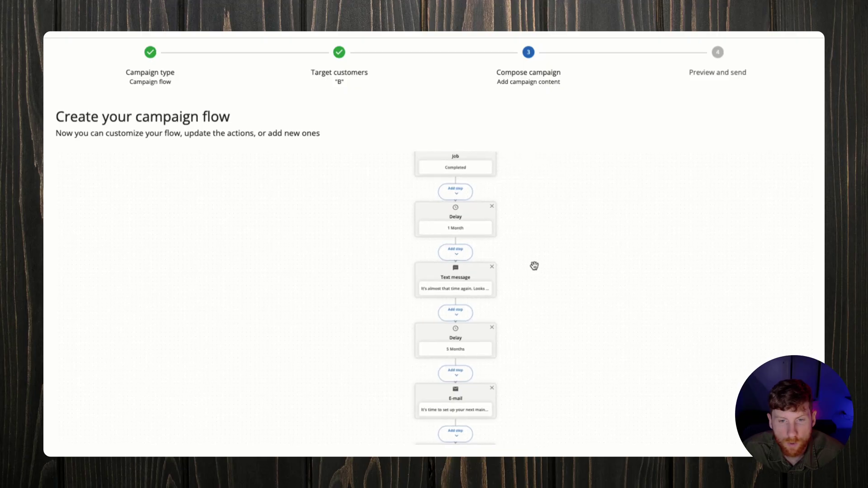
{"action": "scroll", "coordinate": [523, 267], "scroll_direction": "up", "scroll_amount": 5}
{"action": "scroll", "coordinate": [496, 277], "scroll_direction": "down", "scroll_amount": 1}
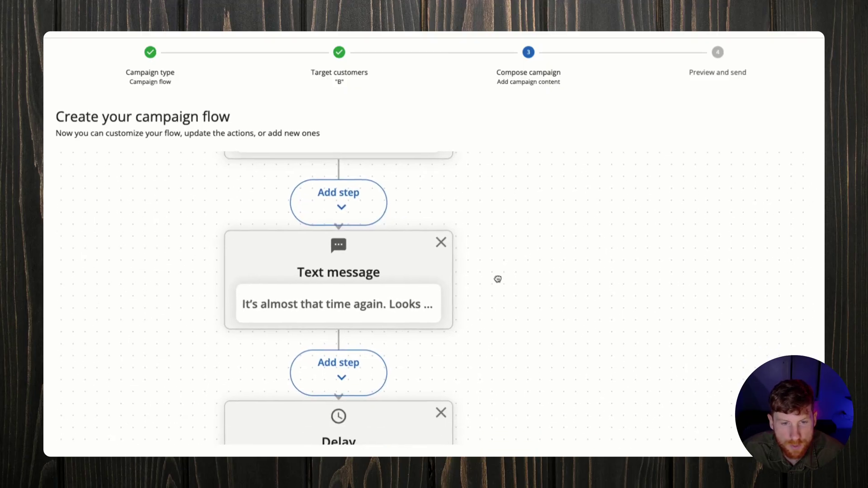
{"action": "left_click", "coordinate": [341, 299]}
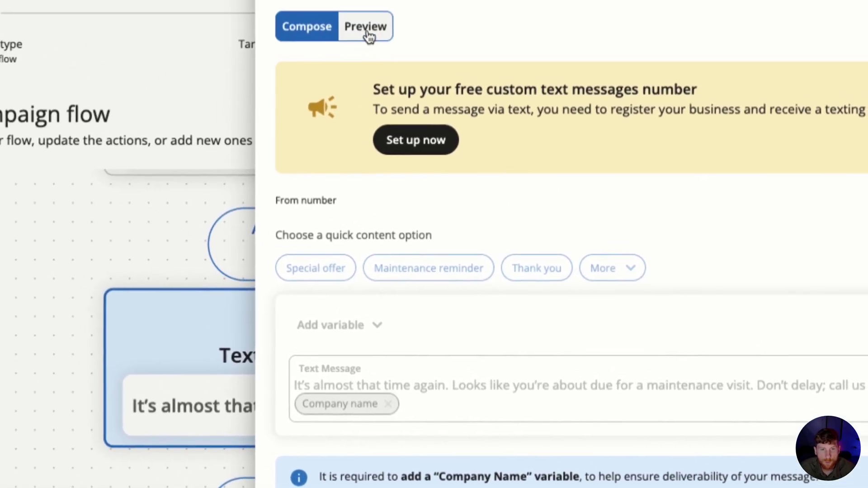
{"action": "left_click", "coordinate": [367, 32]}
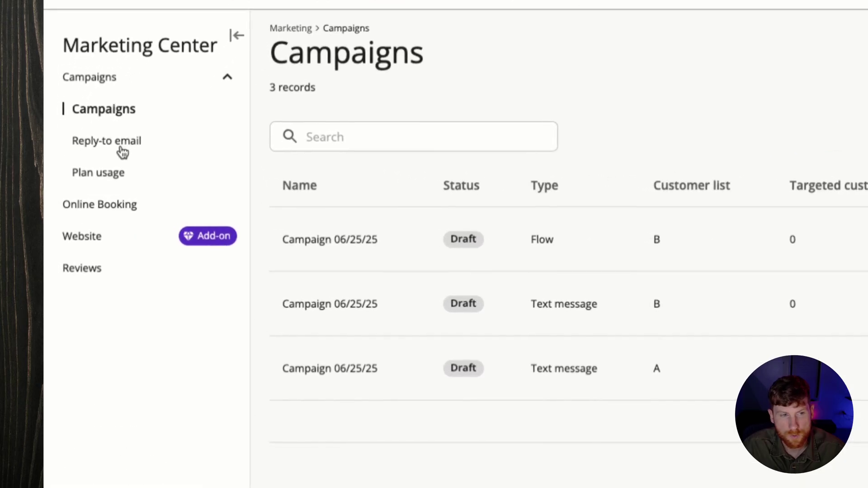
Check the Marketing Center's reply-to email settings and the campaign plan usage.
{"action": "left_click", "coordinate": [121, 149]}
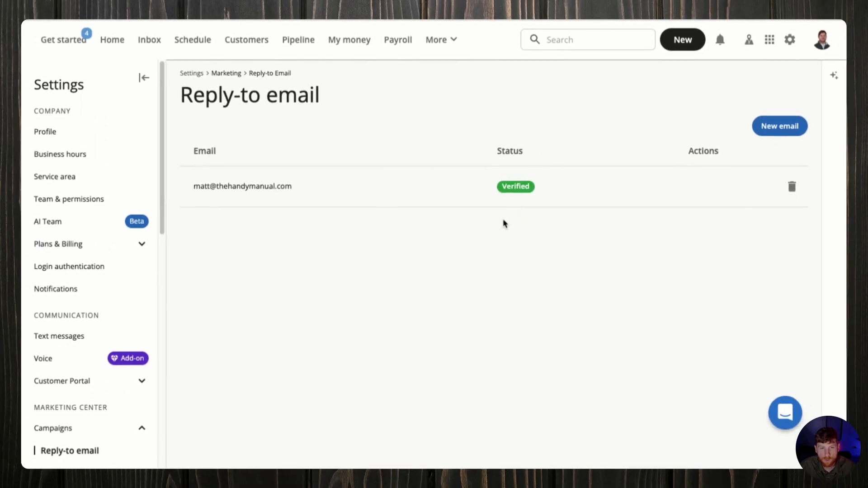
{"action": "left_click", "coordinate": [442, 42]}
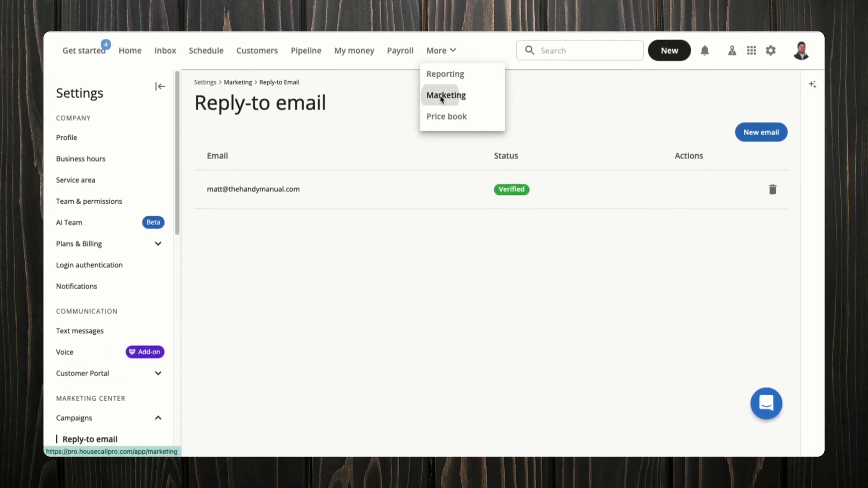
{"action": "left_click", "coordinate": [442, 91]}
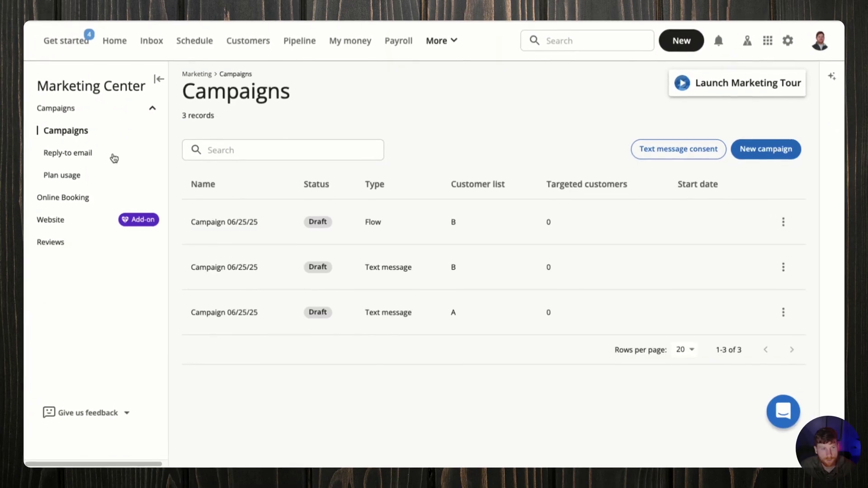
{"action": "left_click", "coordinate": [68, 176]}
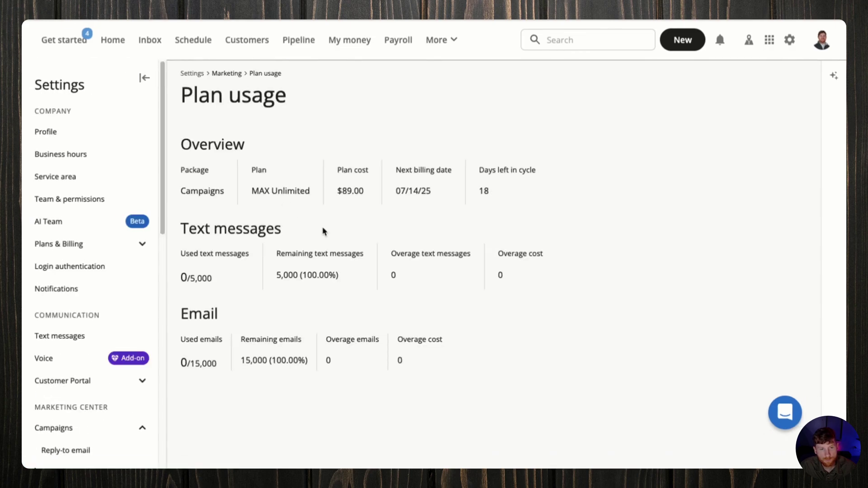